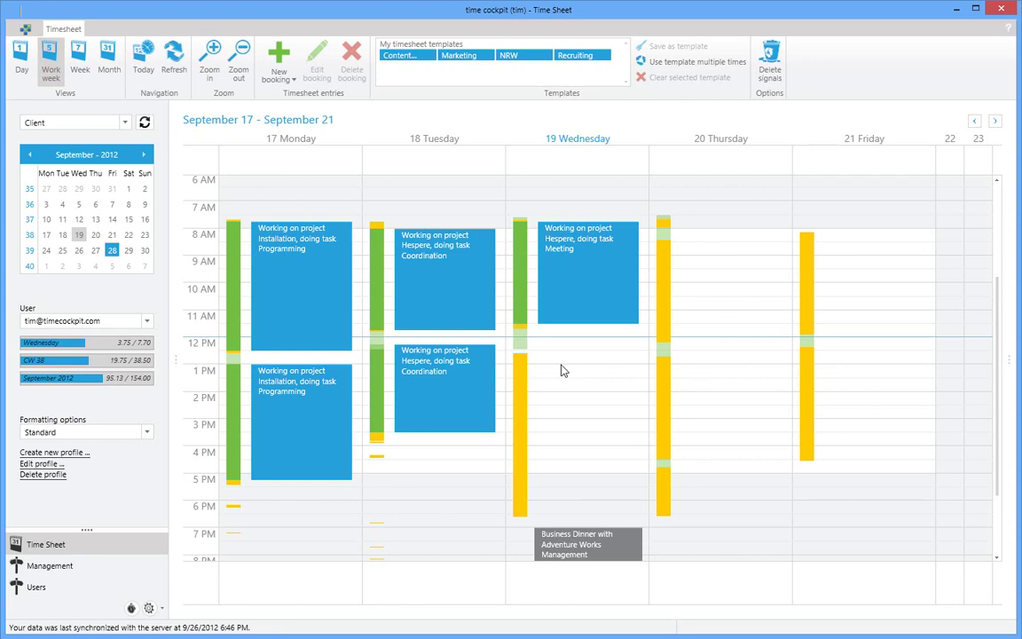
Compare the day, work-week and full-week views, ending on the Monday–Friday work week
click(26, 72)
click(50, 64)
click(82, 68)
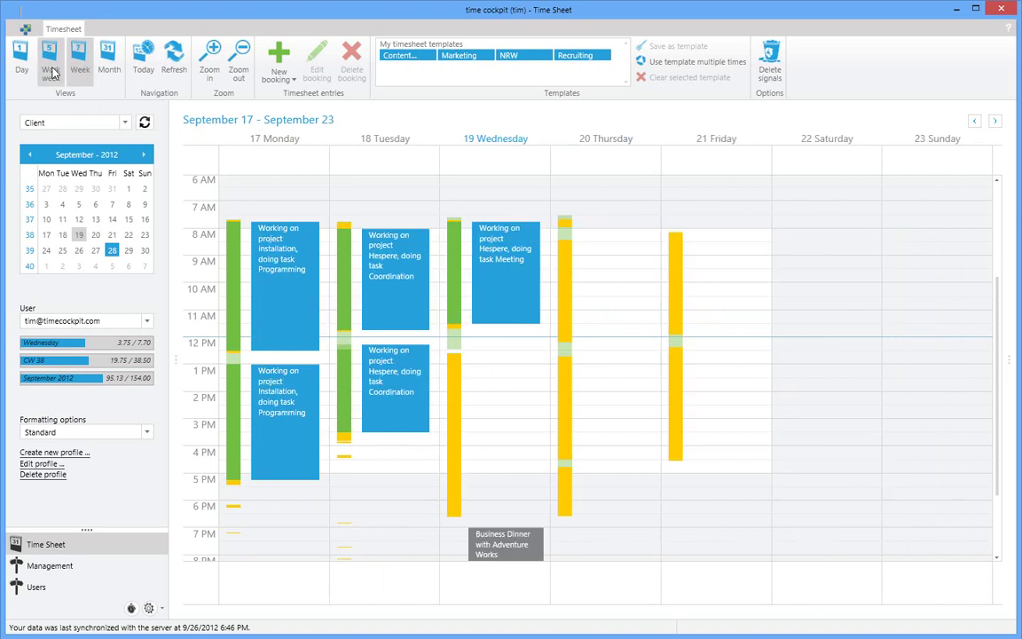
click(52, 71)
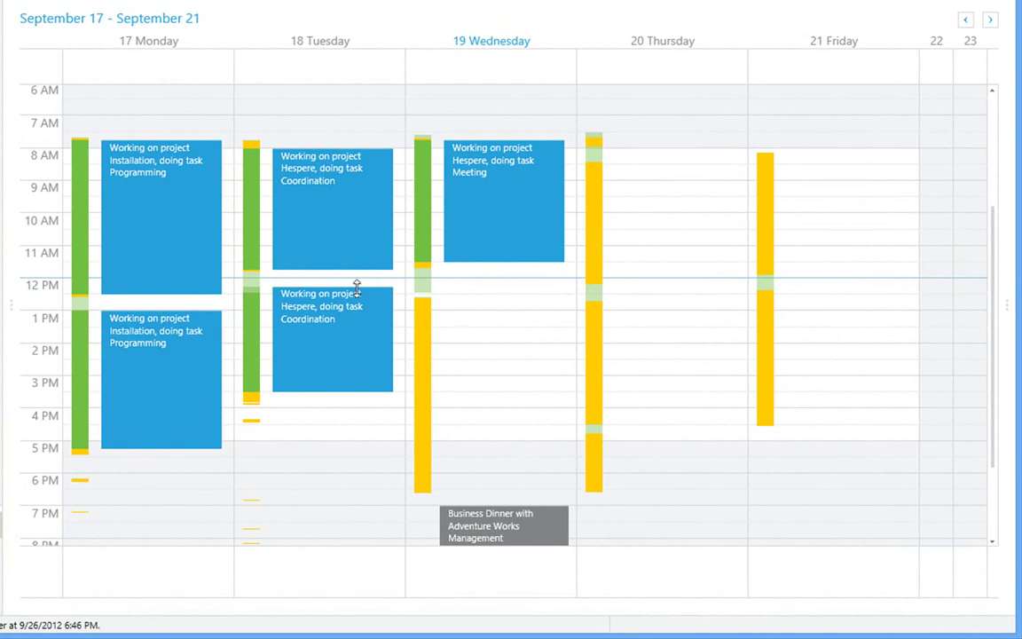
Move Tuesday's Coordination and Wednesday's Meeting bookings, delete the Thursday Meeting copy, then restore the originals
drag(356, 284, 362, 240)
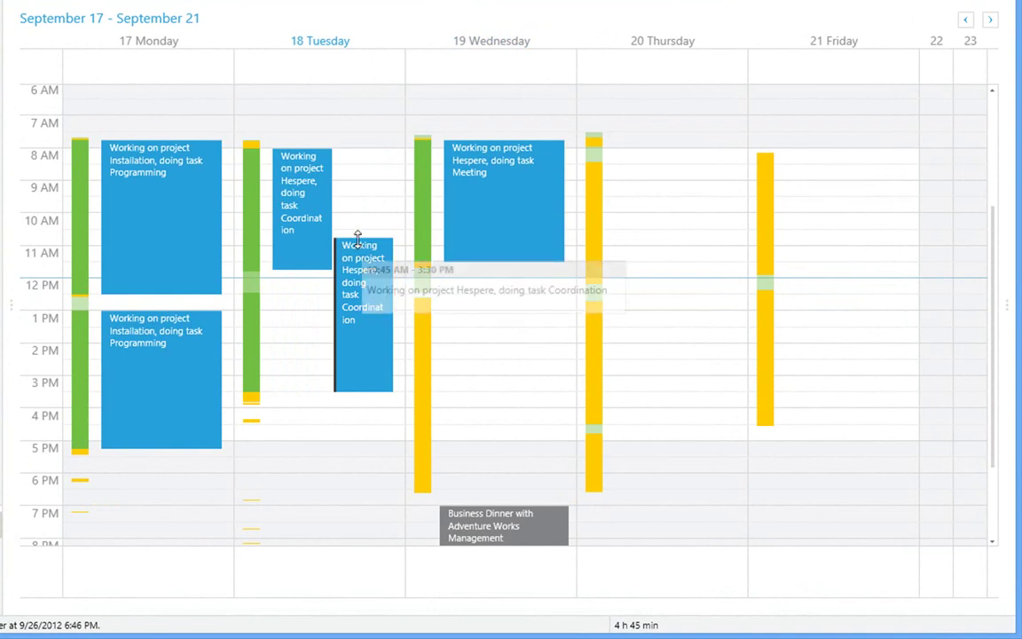
drag(353, 241, 353, 297)
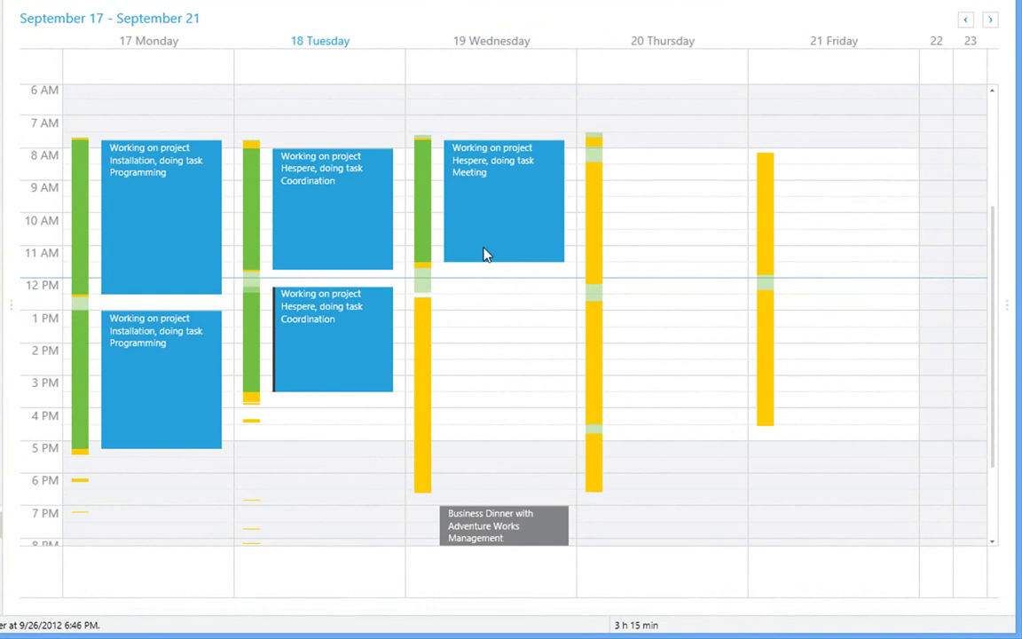
mouse_move(506, 219)
mouse_down()
mouse_move(498, 273)
mouse_move(508, 376)
mouse_move(671, 268)
mouse_move(671, 250)
mouse_up()
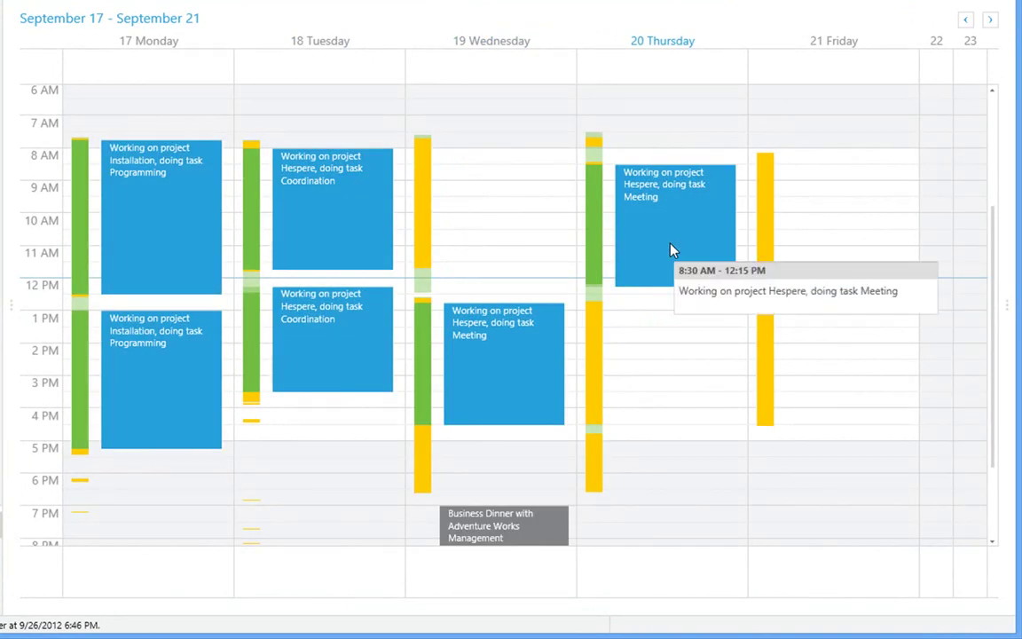
right_click(672, 250)
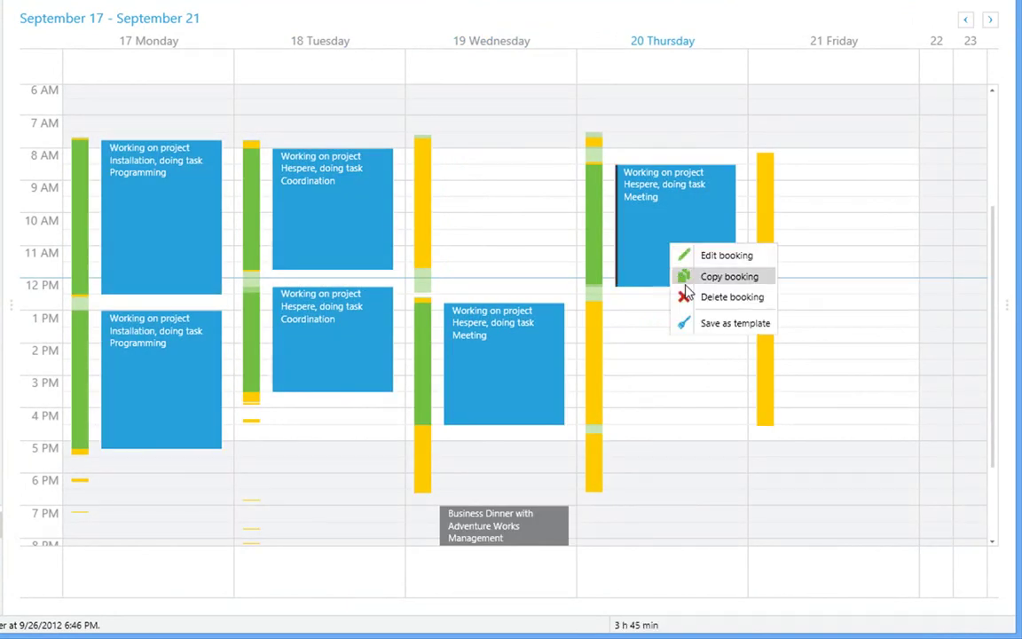
click(695, 298)
click(649, 400)
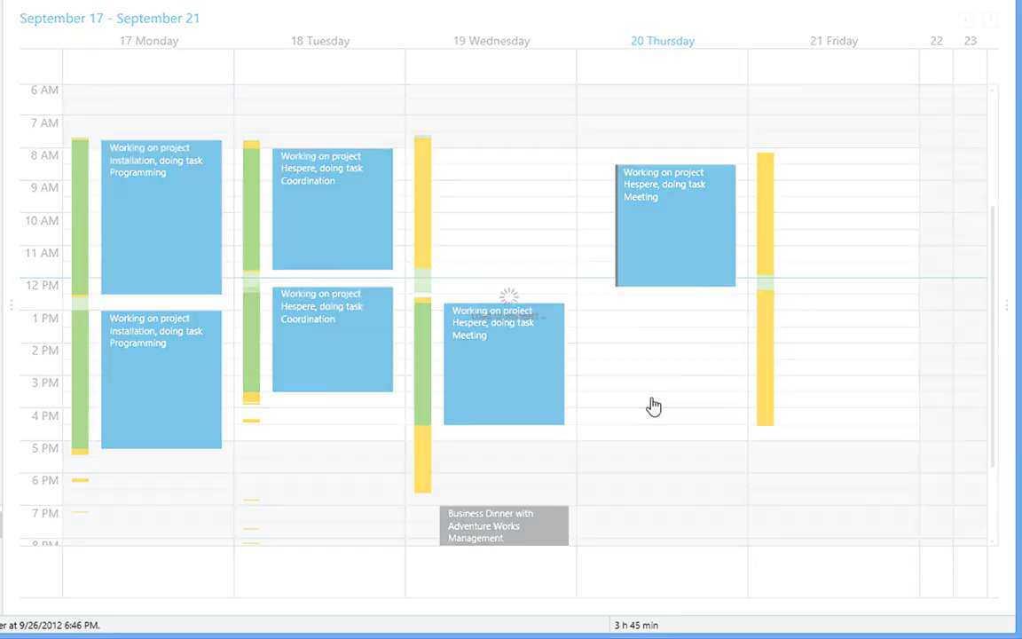
drag(519, 391, 521, 227)
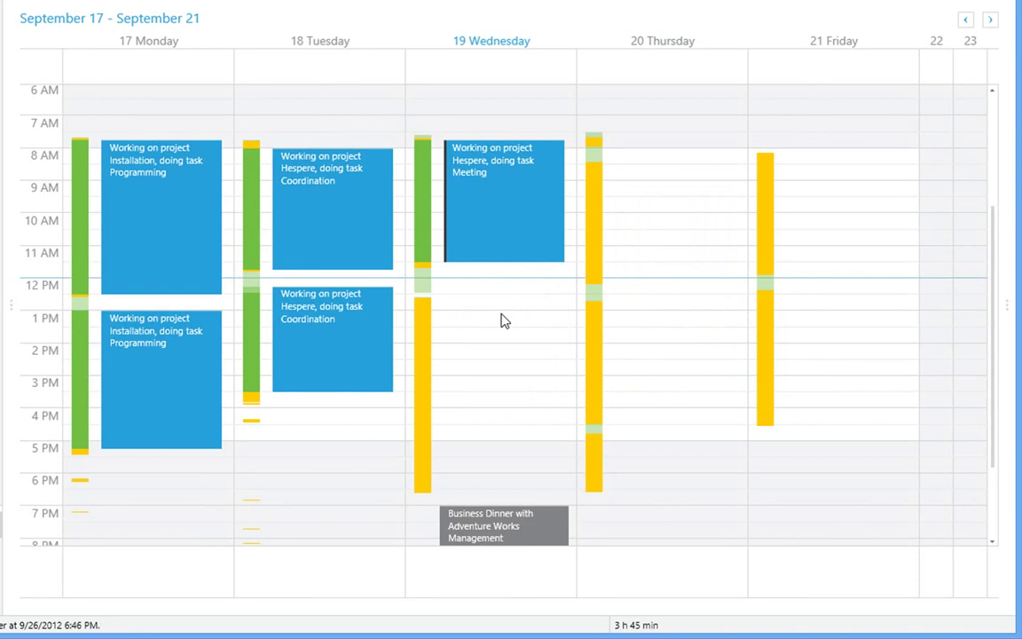
Assign the Wednesday Business Dinner to Adventure.ProjectCons and mark it non-billable
scroll(501, 320, down, 4)
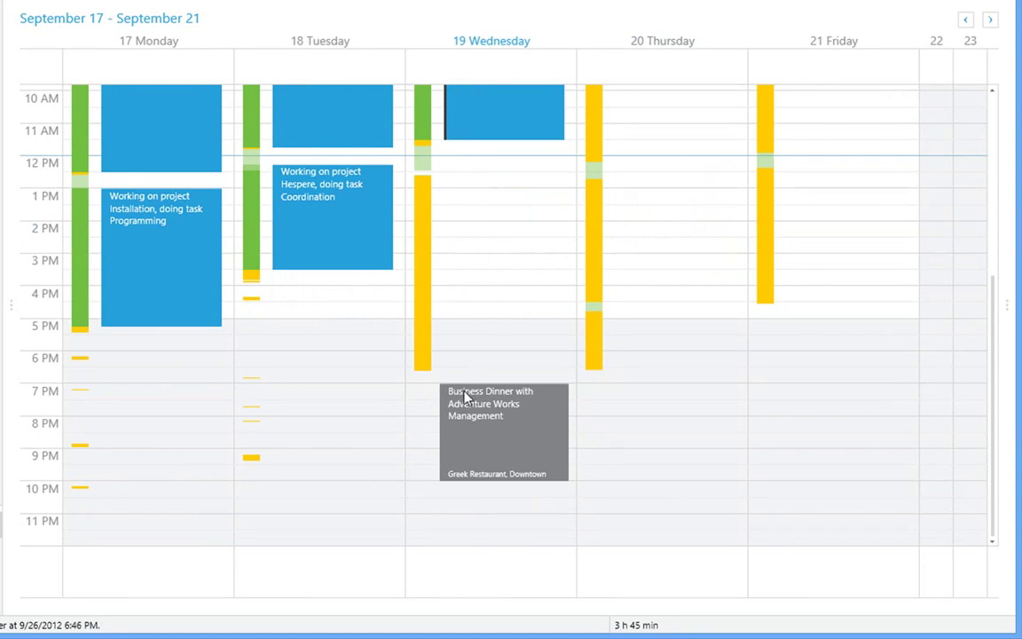
mouse_move(503, 526)
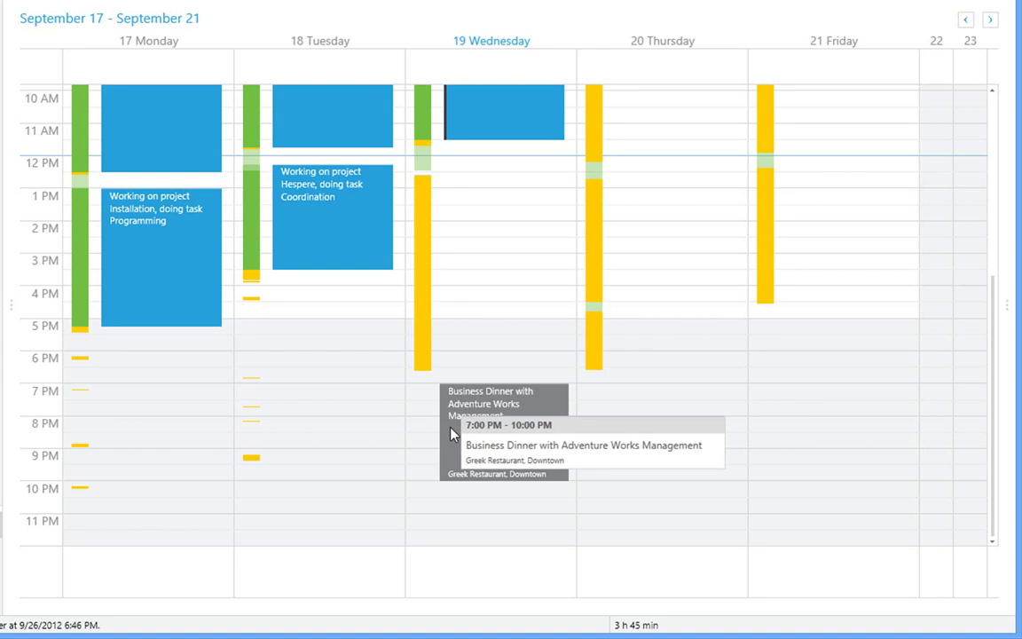
double_click(451, 430)
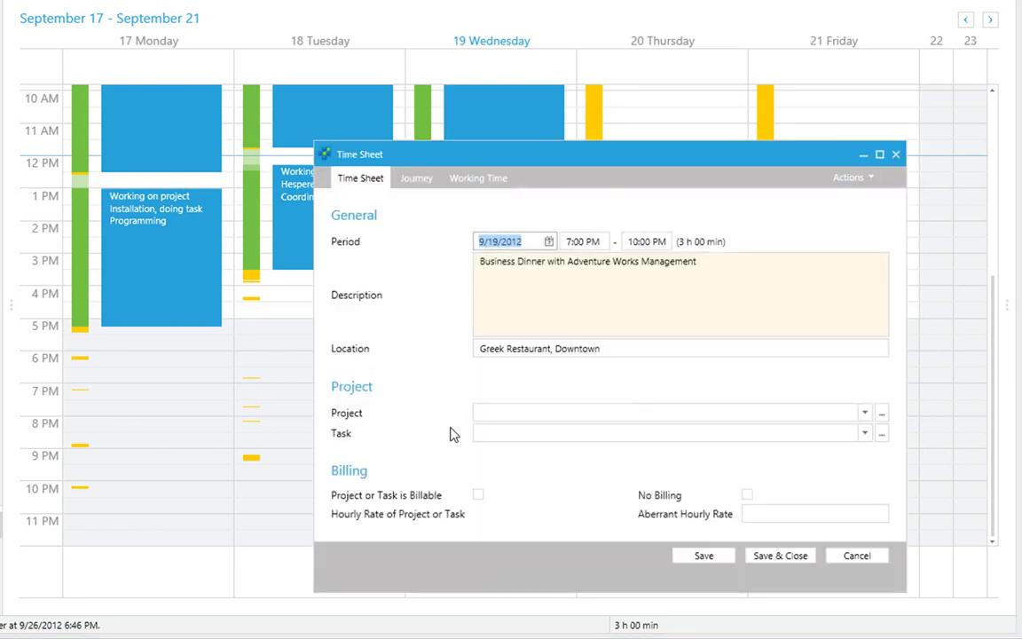
click(496, 413)
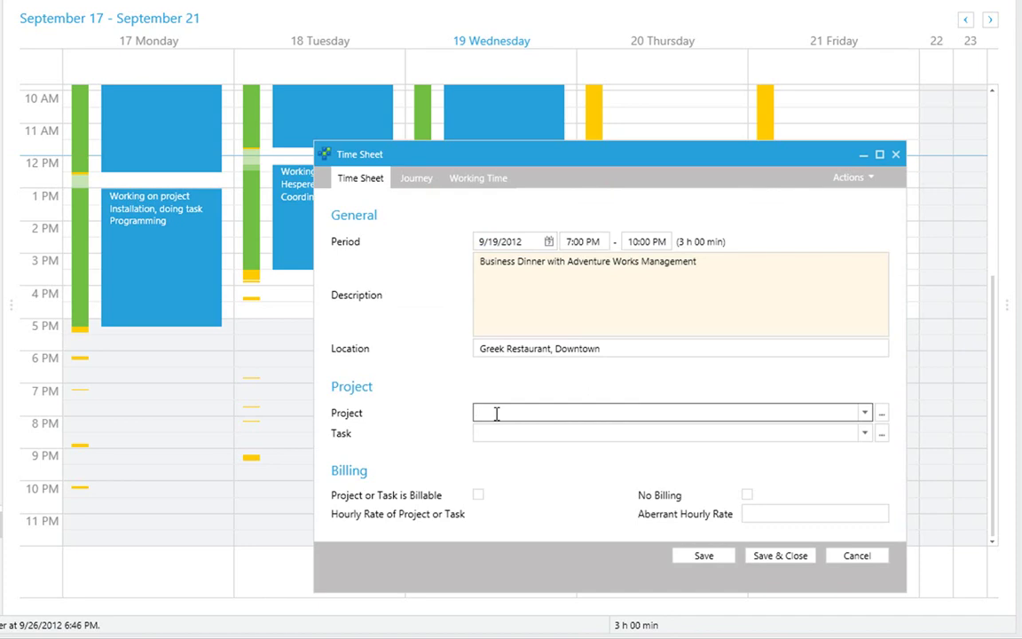
text(adven)
key(Down)
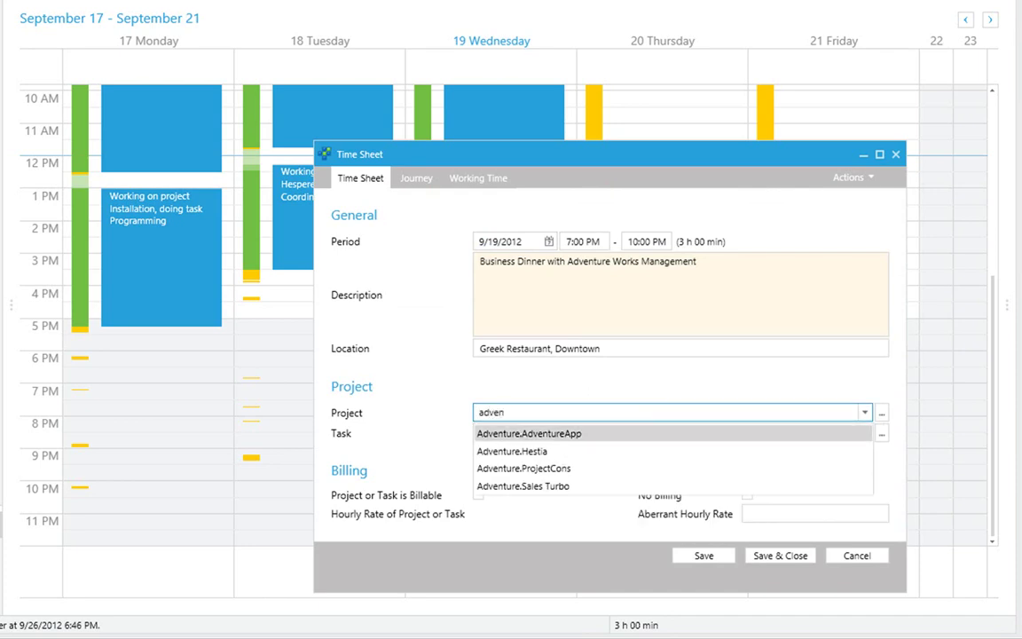
key(Down)
key(Down)
key(Return)
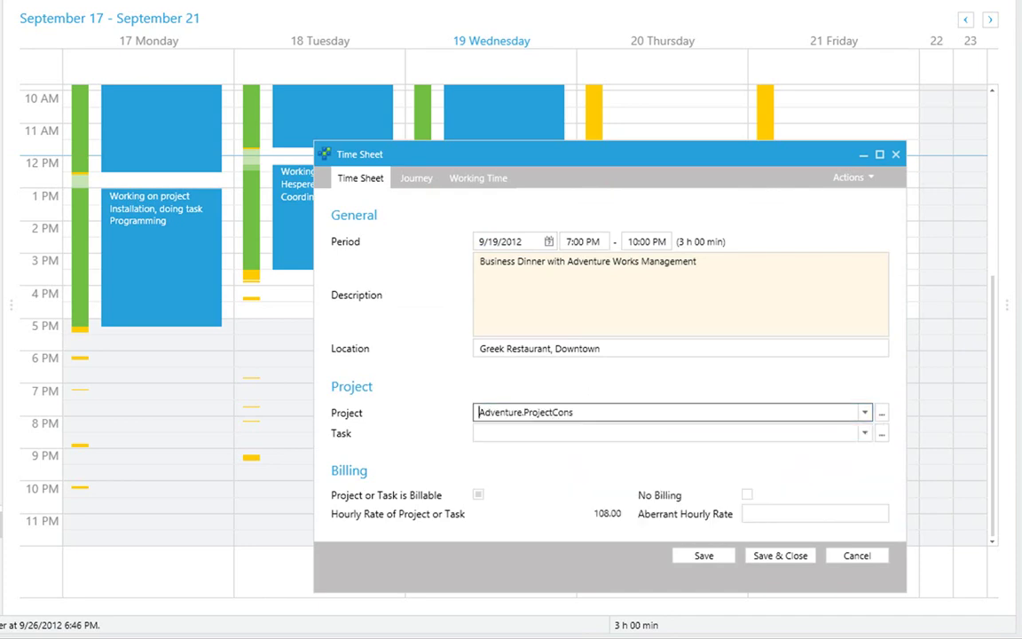
click(748, 495)
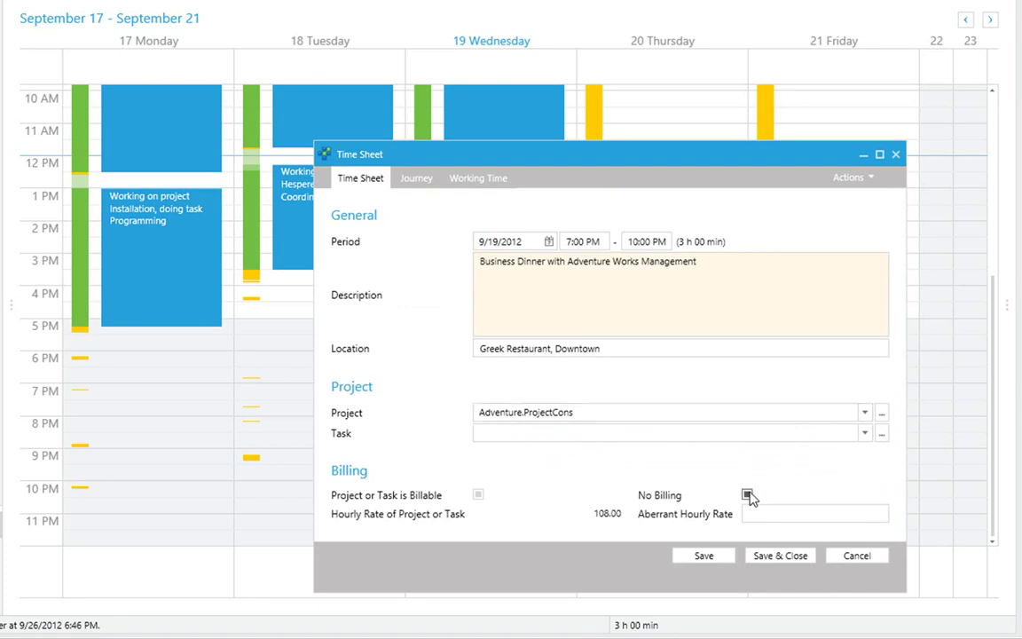
click(765, 557)
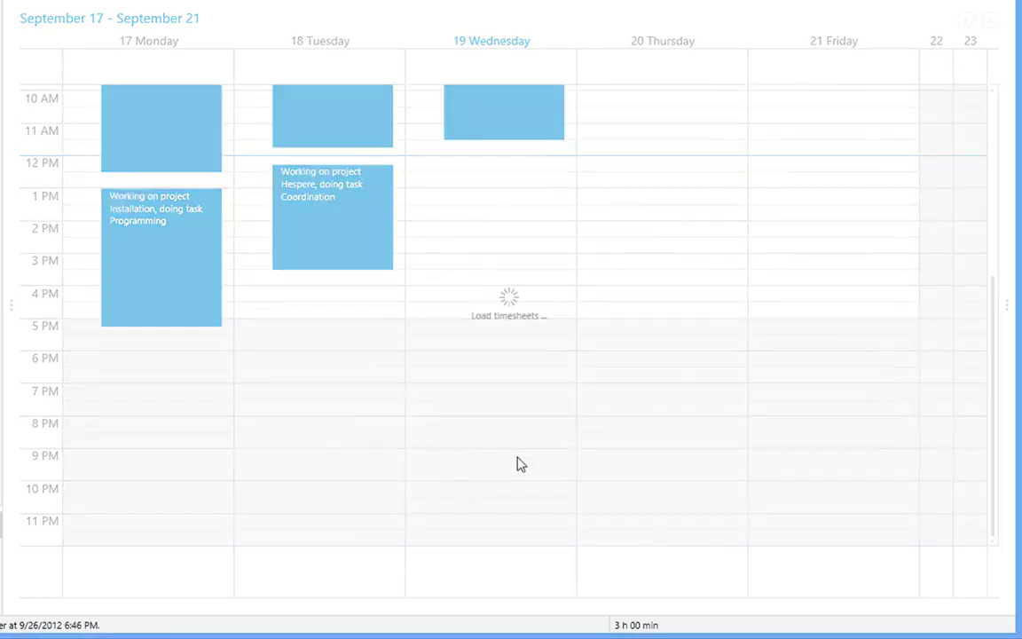
Resize the Business Dinner booking to run from about 6:40 to 10:30 PM
drag(477, 385, 476, 397)
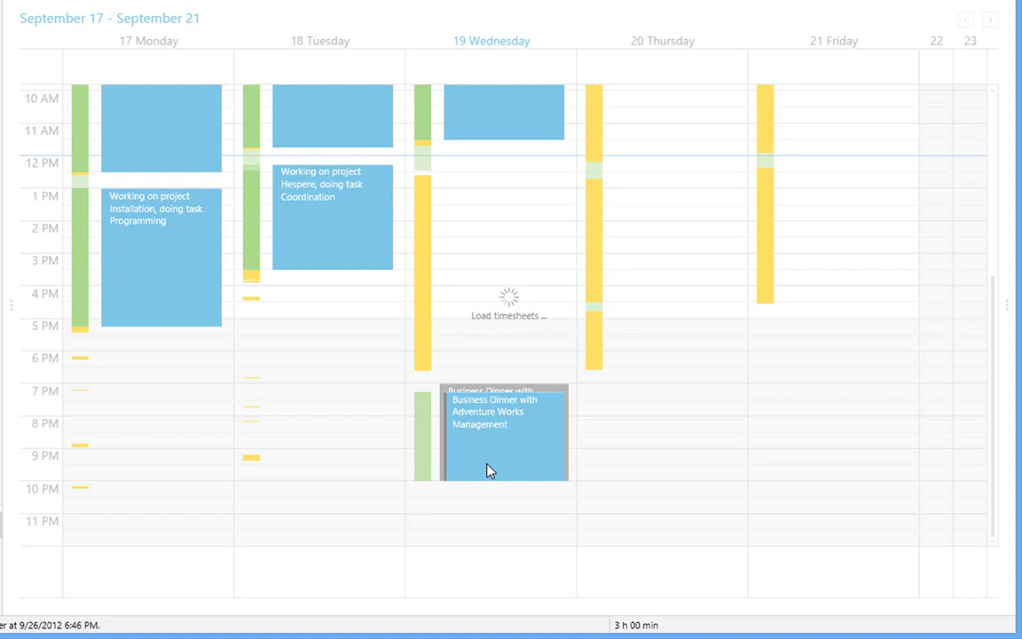
drag(482, 479, 480, 510)
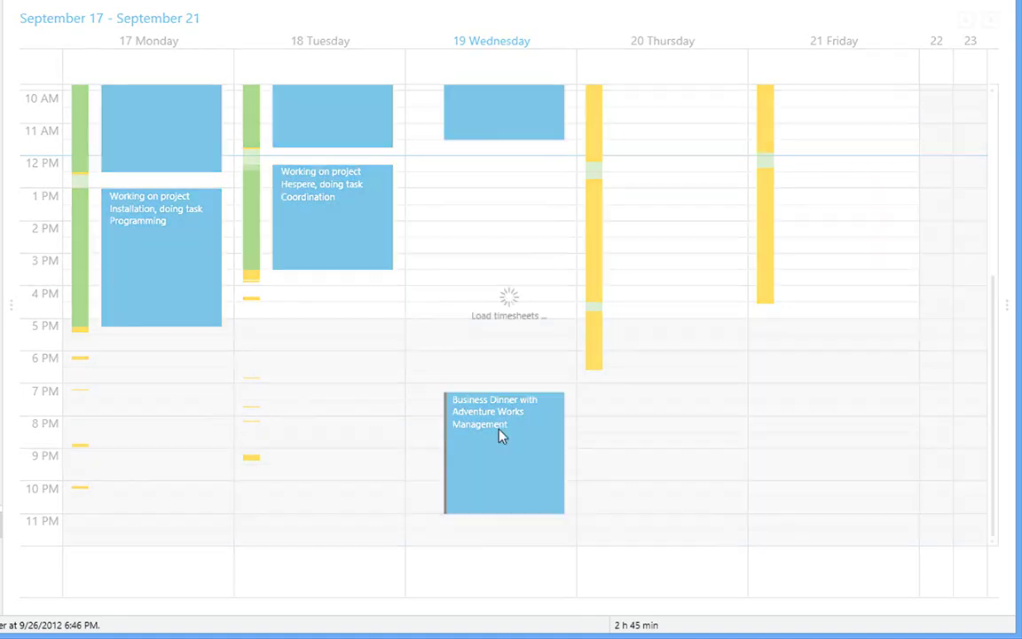
drag(504, 386, 505, 374)
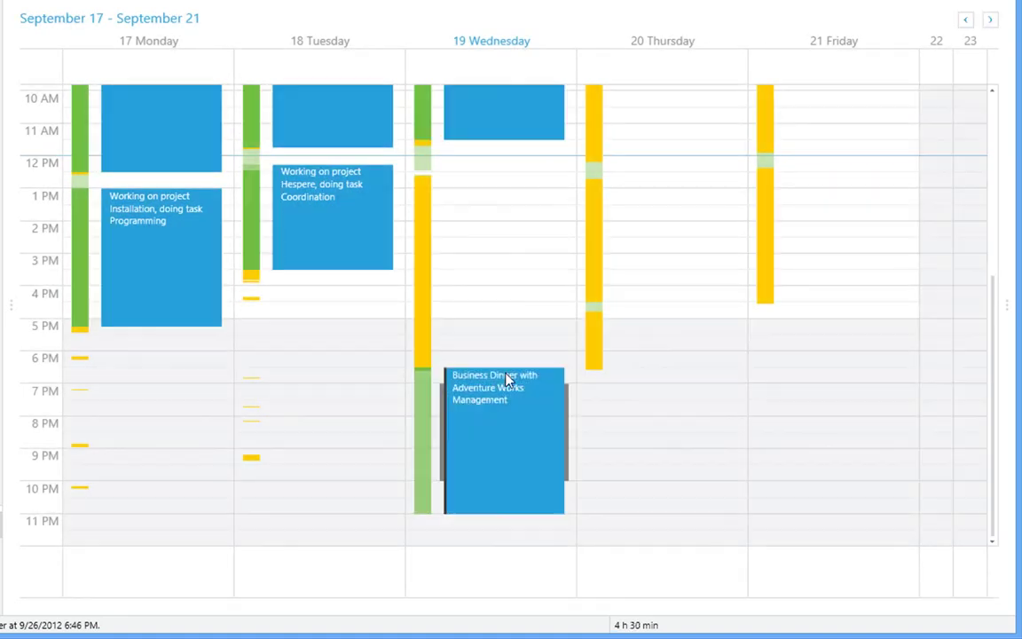
scroll(481, 335, up, 3)
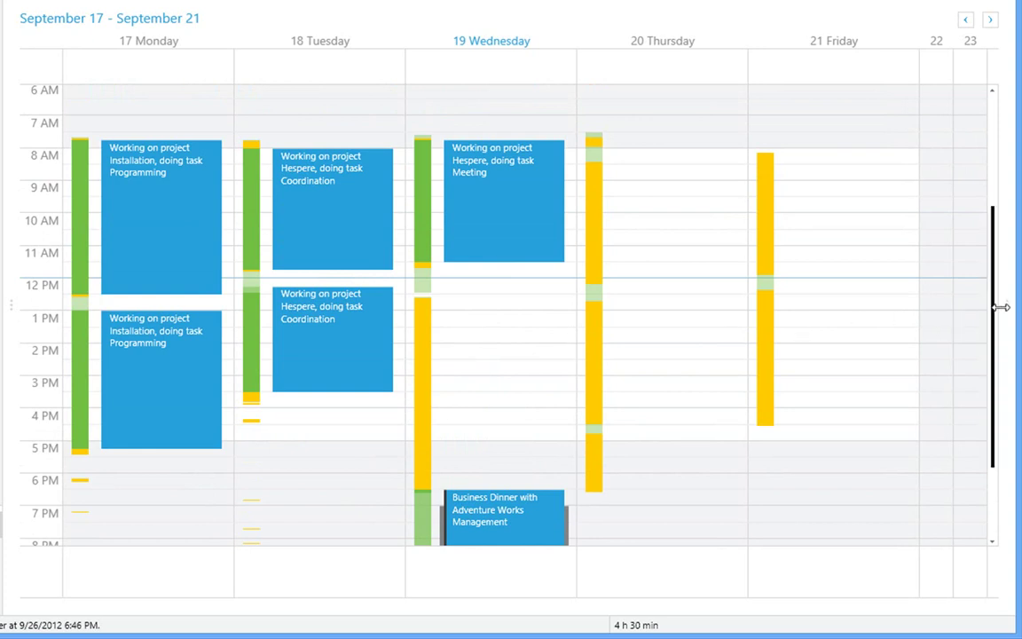
Open the recorded-activity panel and start a booking from Wednesday's 12:30–6:30 PM activity
drag(1007, 306, 906, 281)
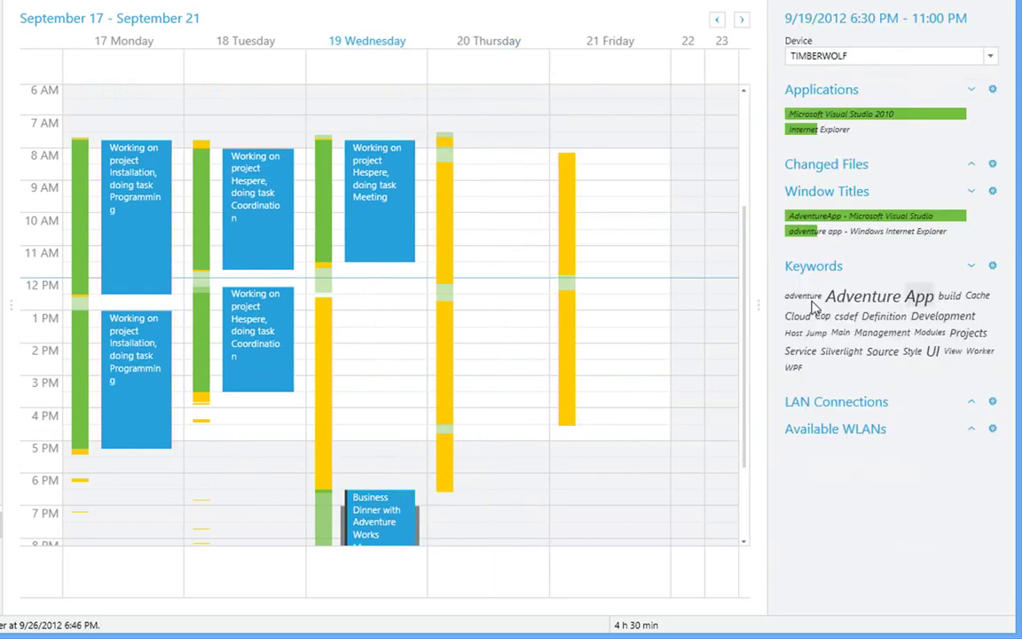
click(324, 359)
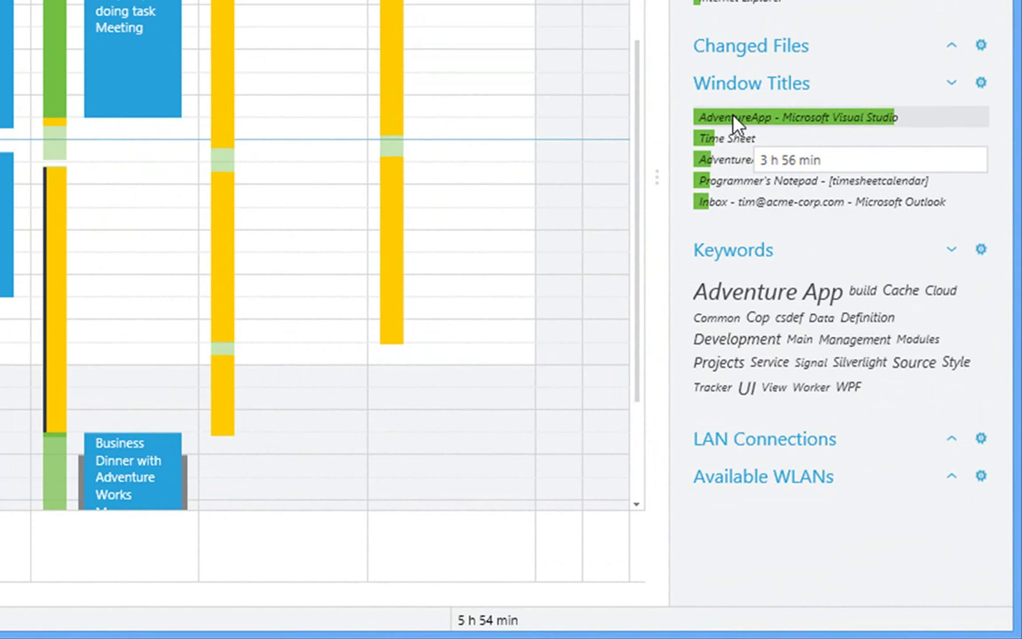
click(716, 73)
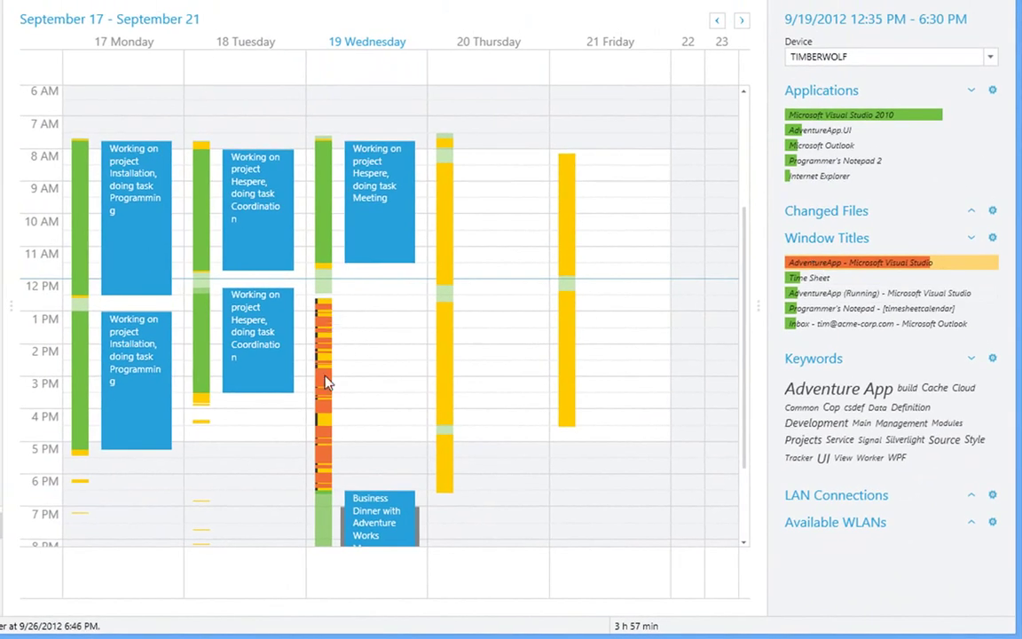
click(331, 329)
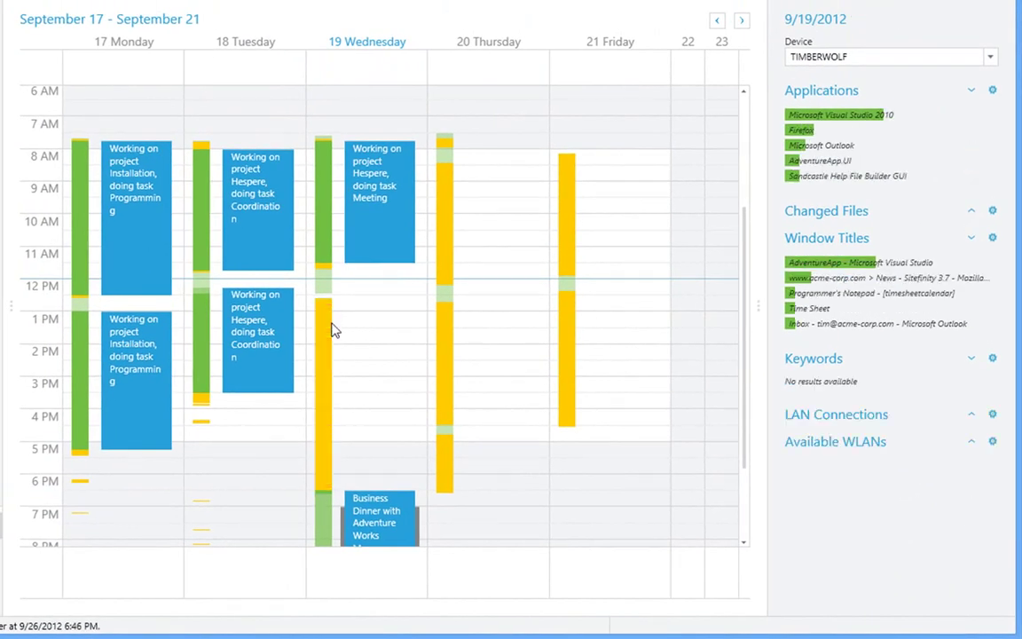
double_click(322, 336)
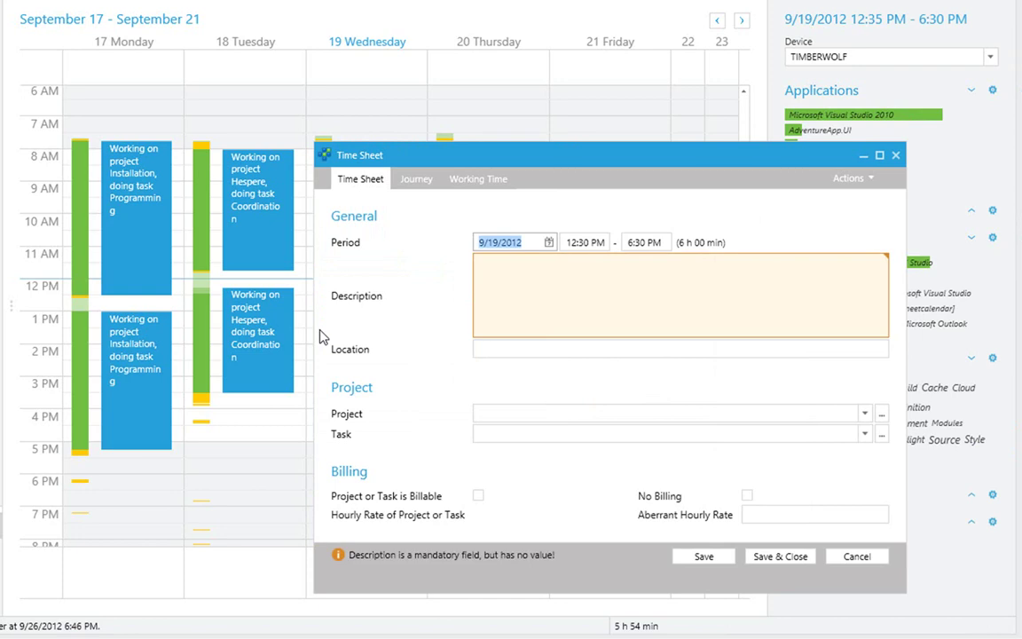
Save the booking as 'Application Development' for Adventure.AdventureApp, then shorten it to end at 6:00 PM
text(Applicat)
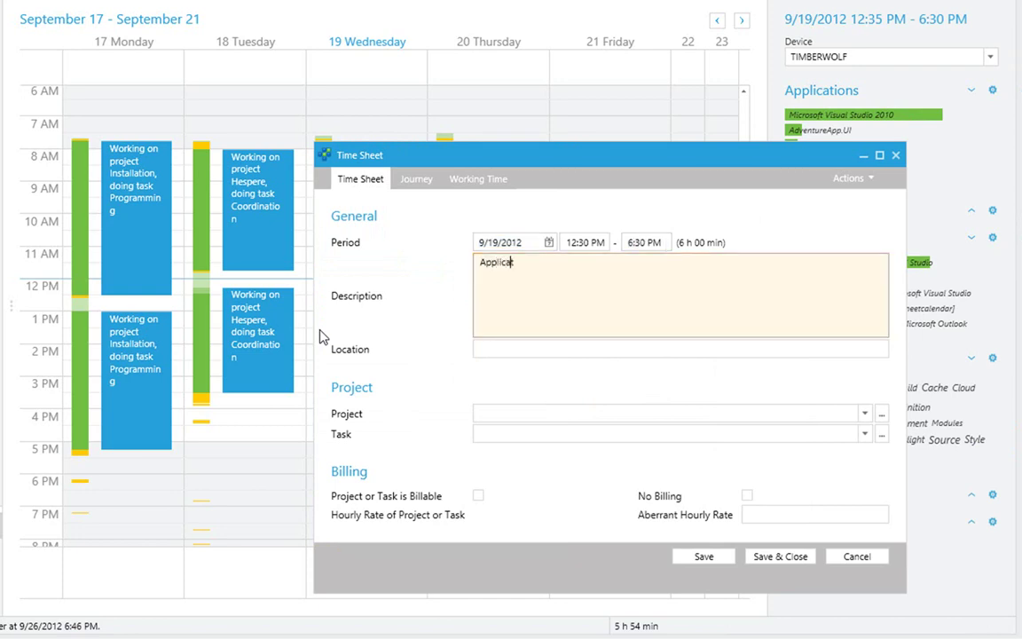
text(ion Developm)
text(ent)
key(Tab)
key(Tab)
text(adve)
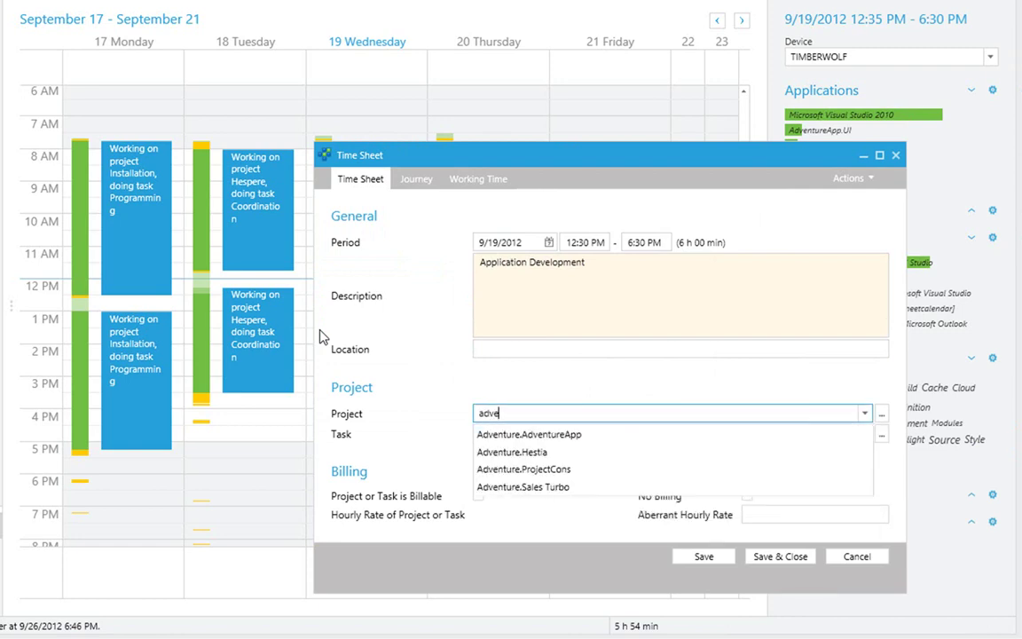
key(Down)
key(Return)
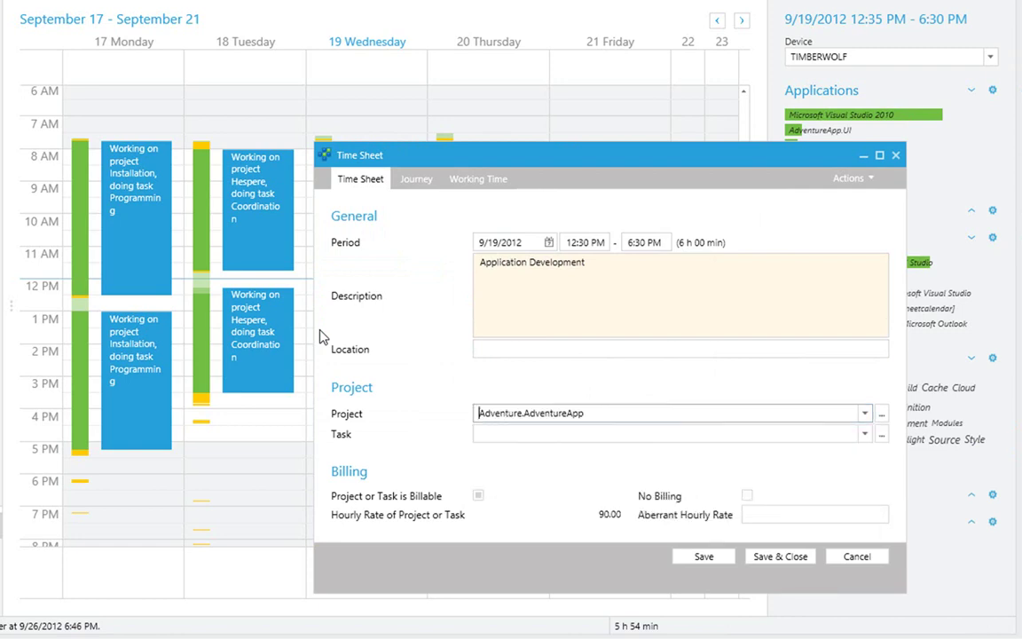
key(Return)
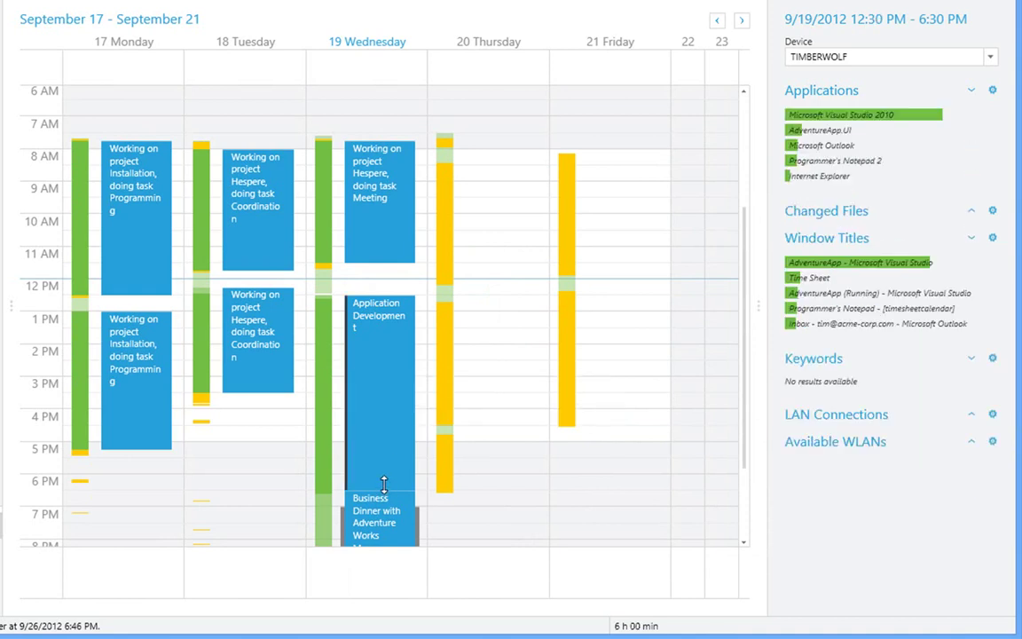
drag(382, 486, 386, 478)
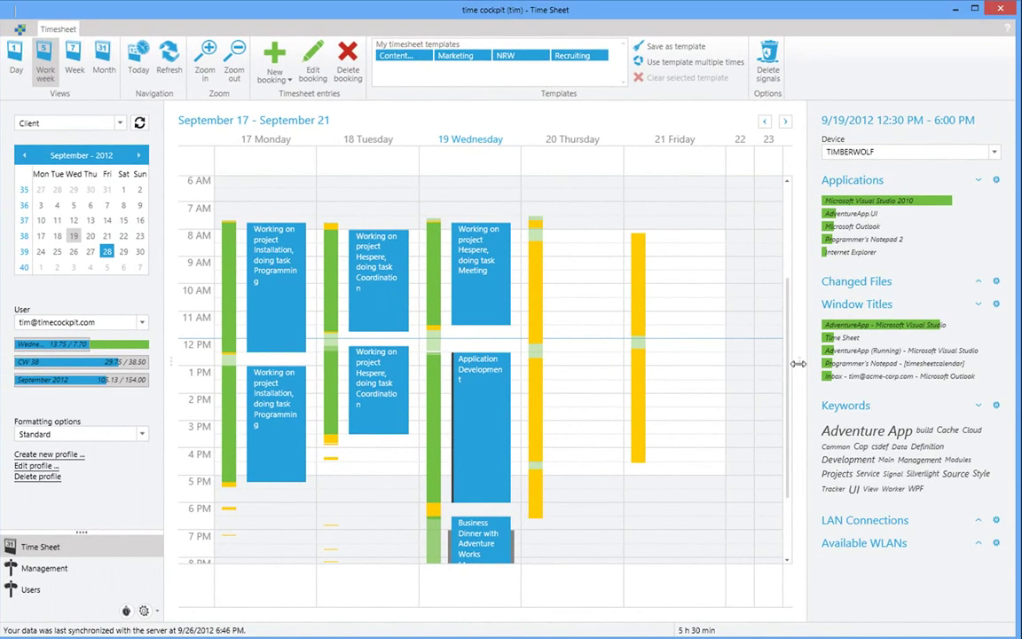
Hide the activity panel and colour bookings by the Billable profile, after briefly trying Customer
click(799, 364)
click(736, 369)
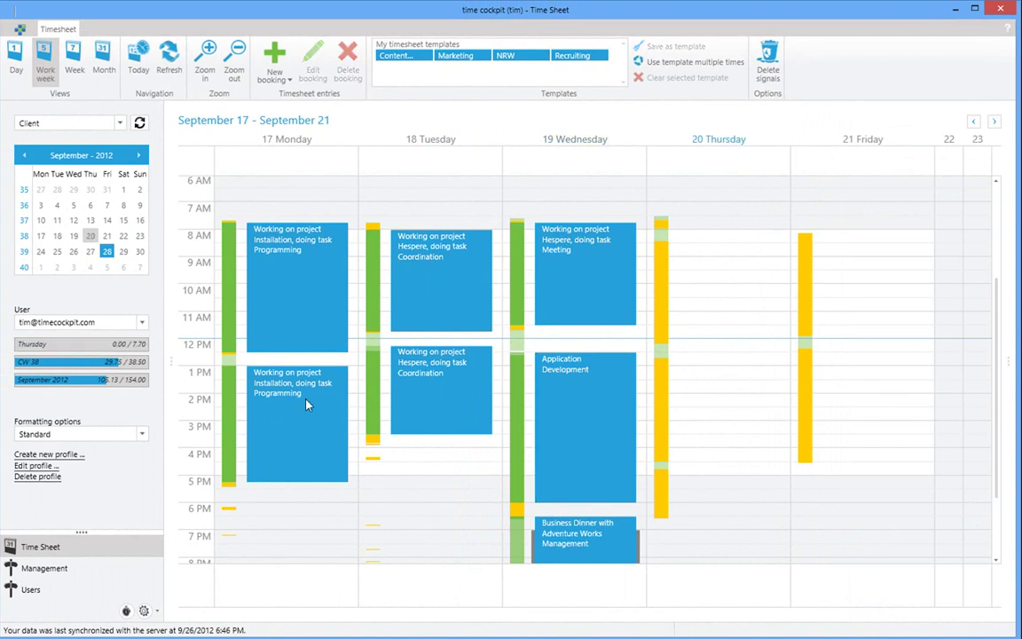
click(142, 435)
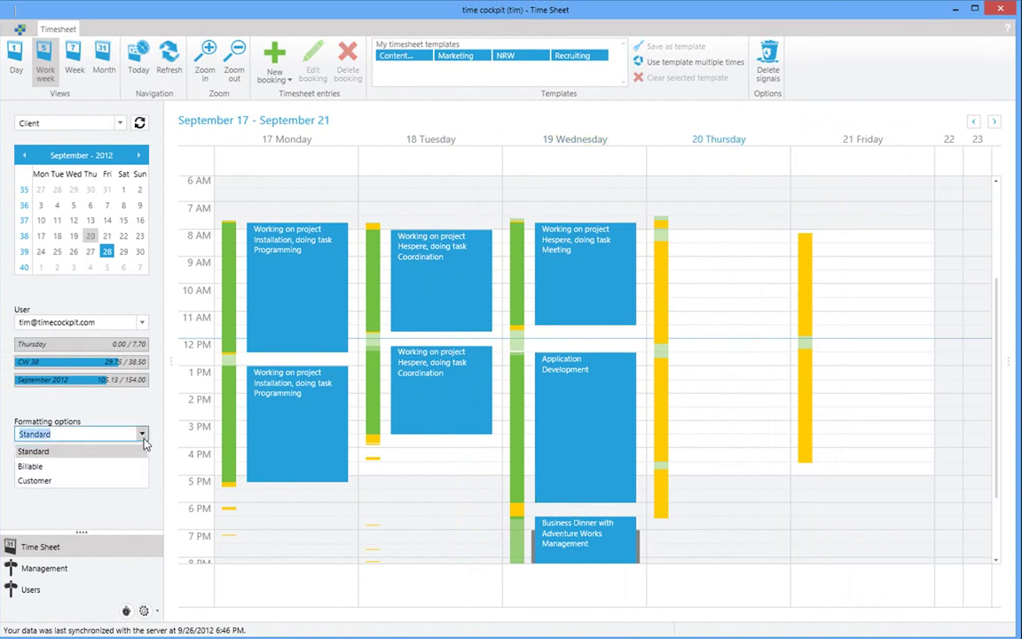
click(64, 466)
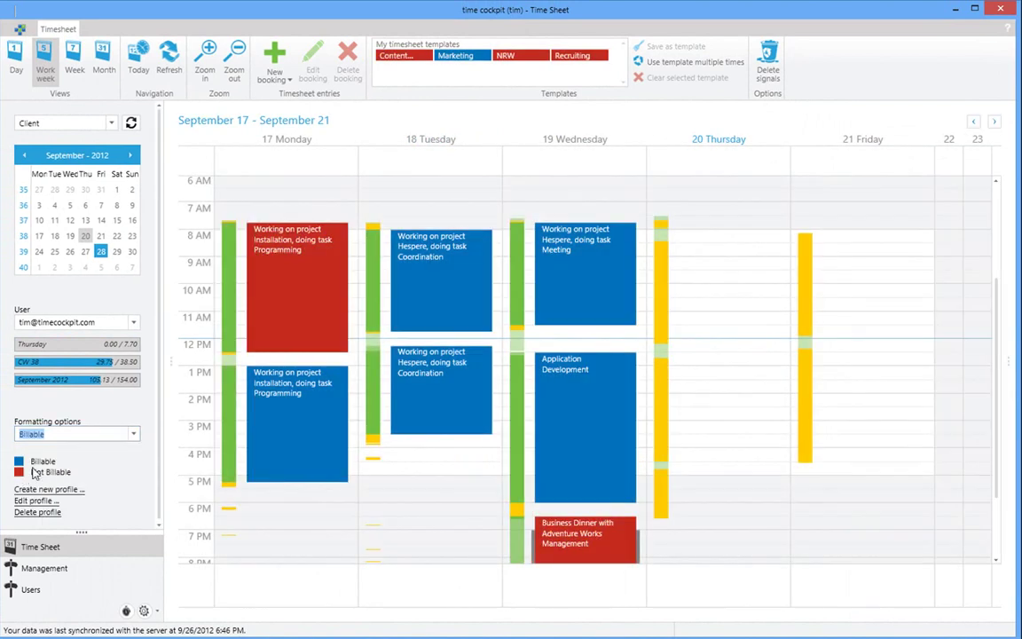
click(133, 434)
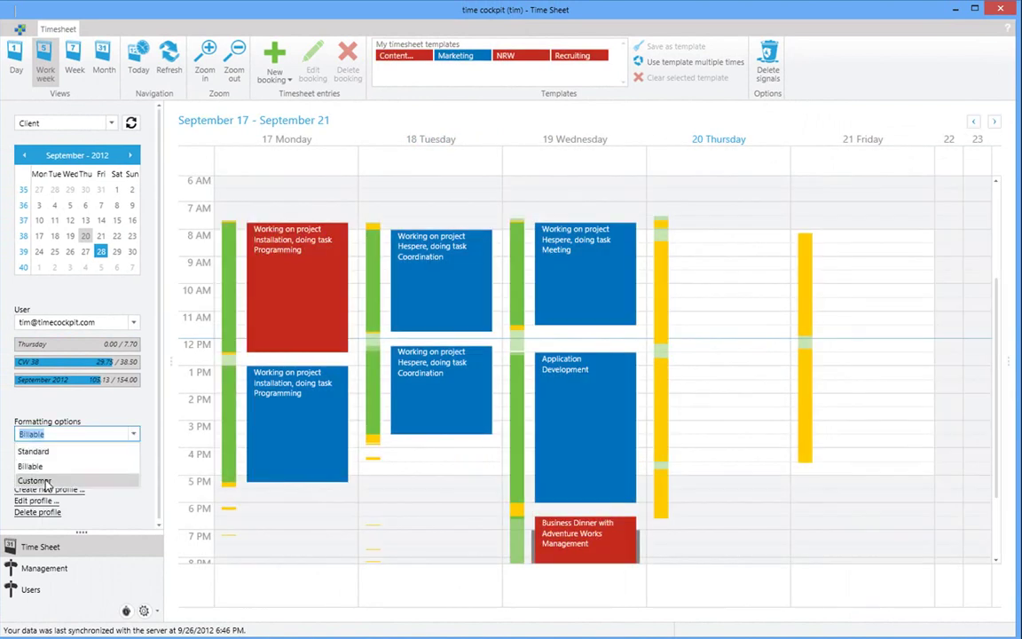
click(47, 481)
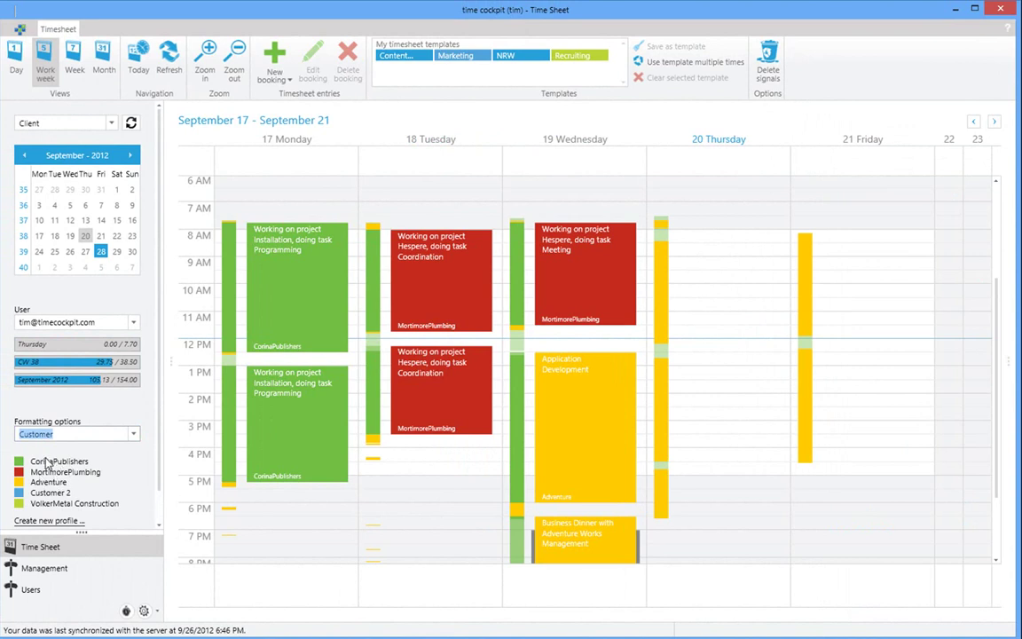
click(132, 433)
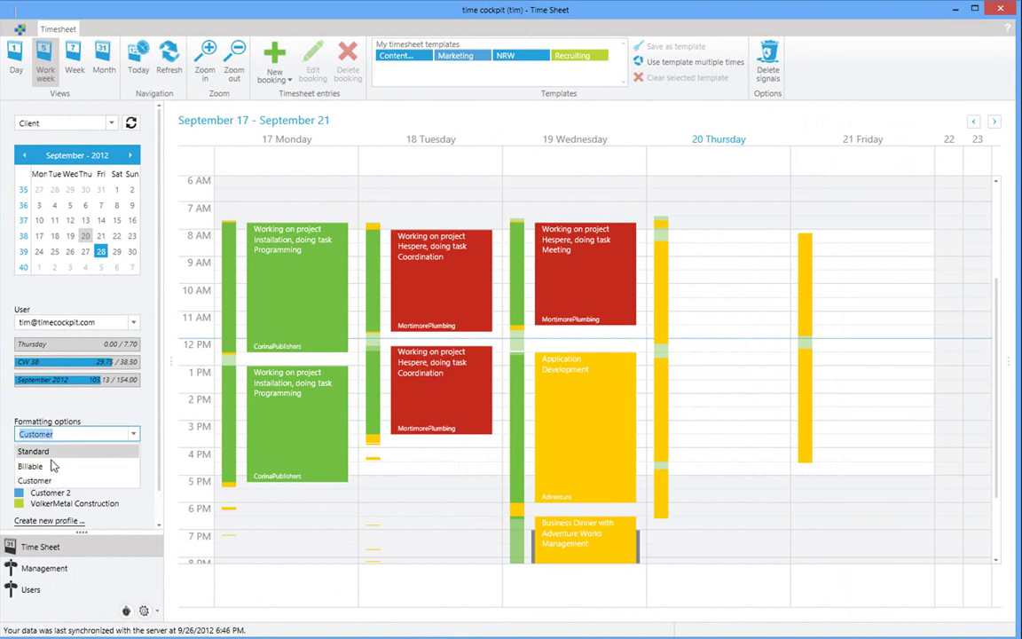
click(50, 467)
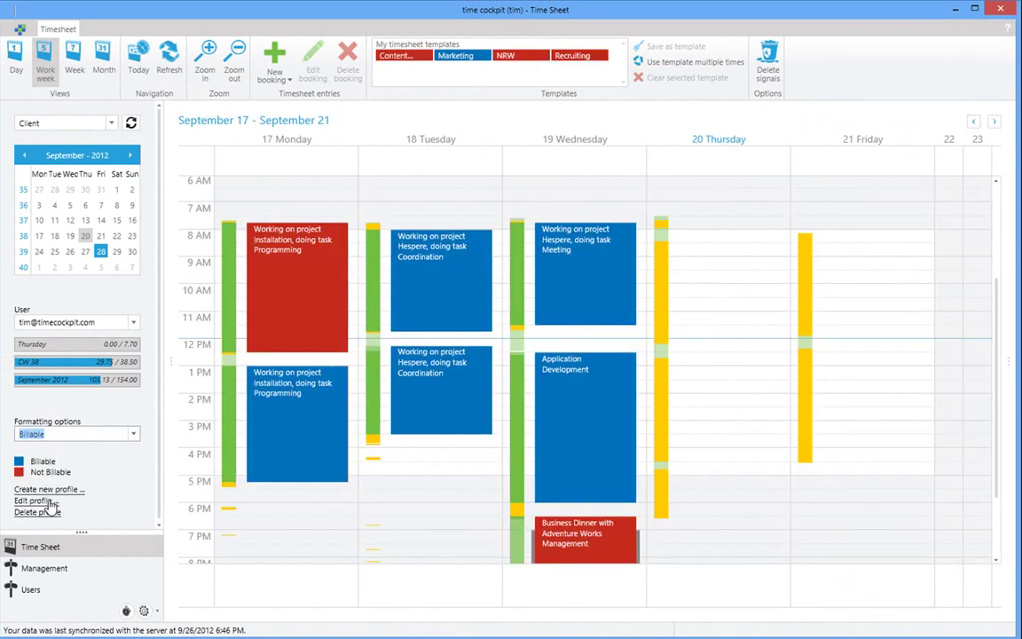
click(49, 501)
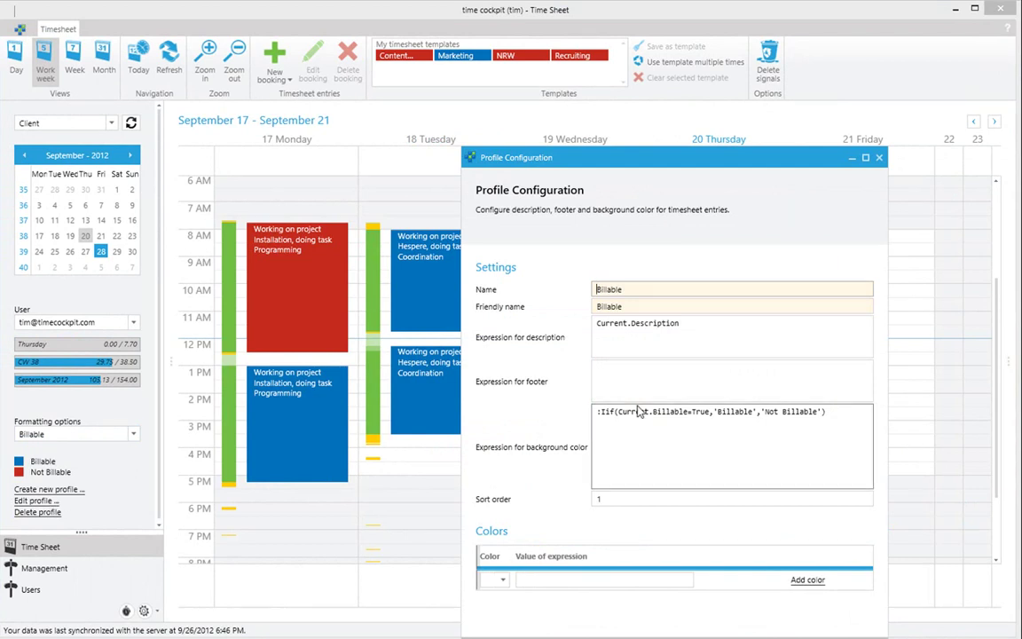
click(683, 414)
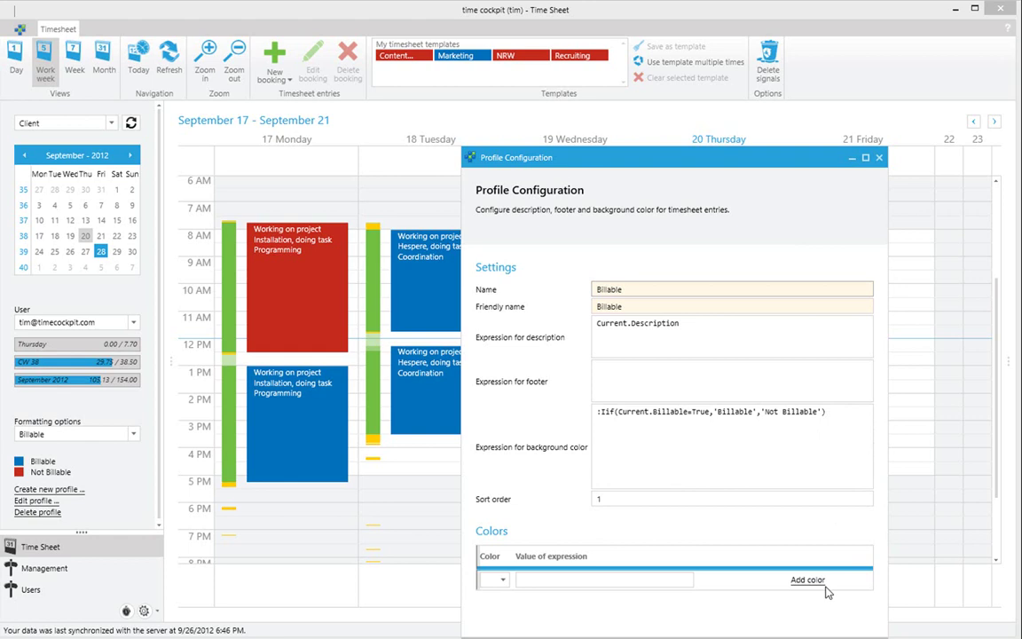
key(Return)
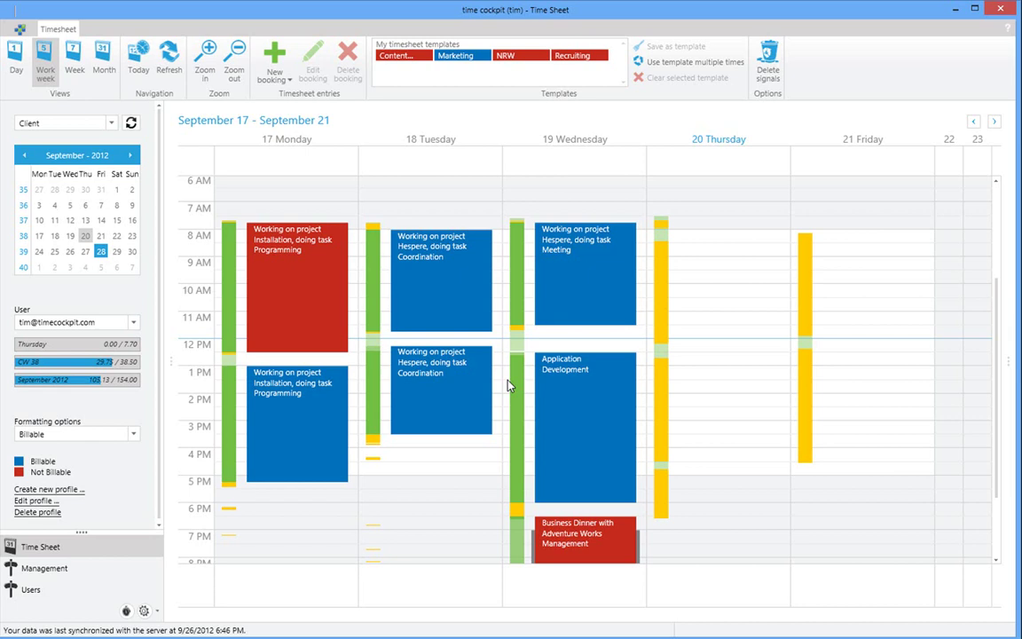
Copy the Application Development booking to Thursday 8:30 AM and extend it to about 6:30 PM
drag(566, 376, 717, 266)
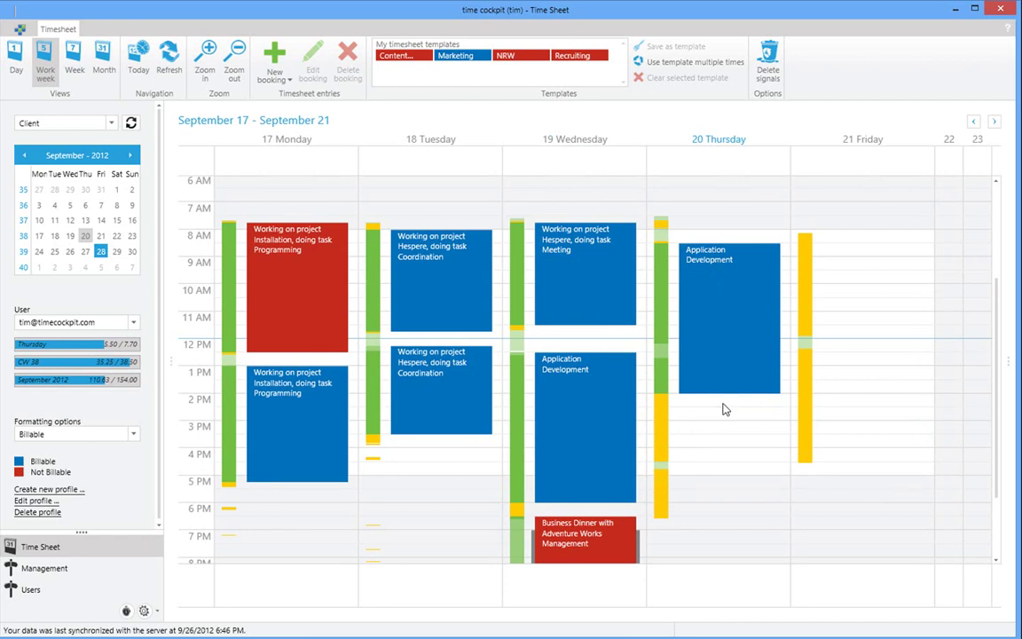
drag(723, 392, 700, 517)
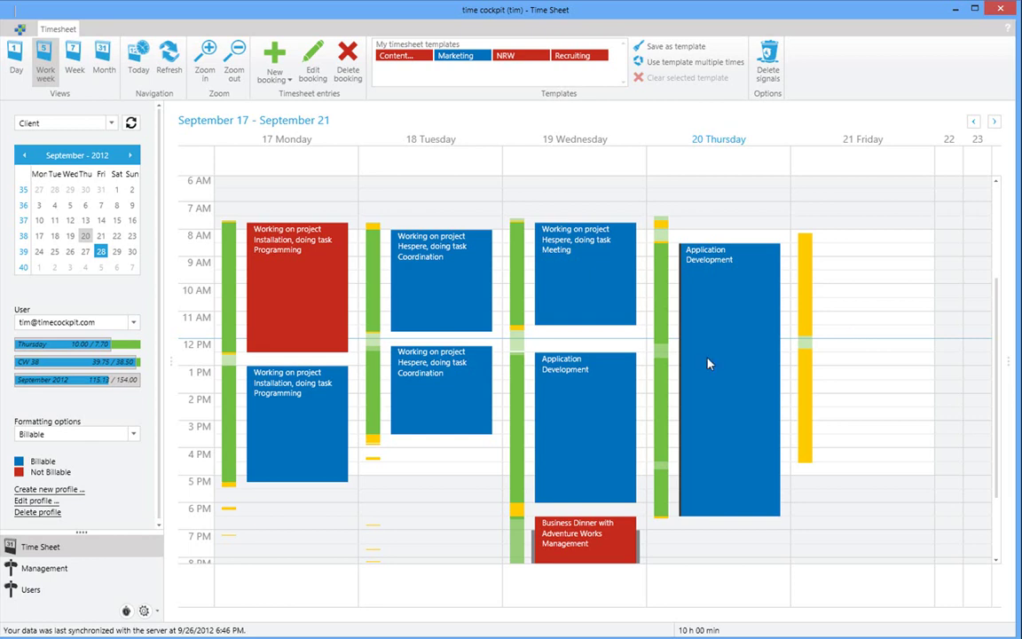
Save the Wednesday booking as the 'App Dev' template and place it on Friday morning, 8:15 AM to noon
right_click(556, 383)
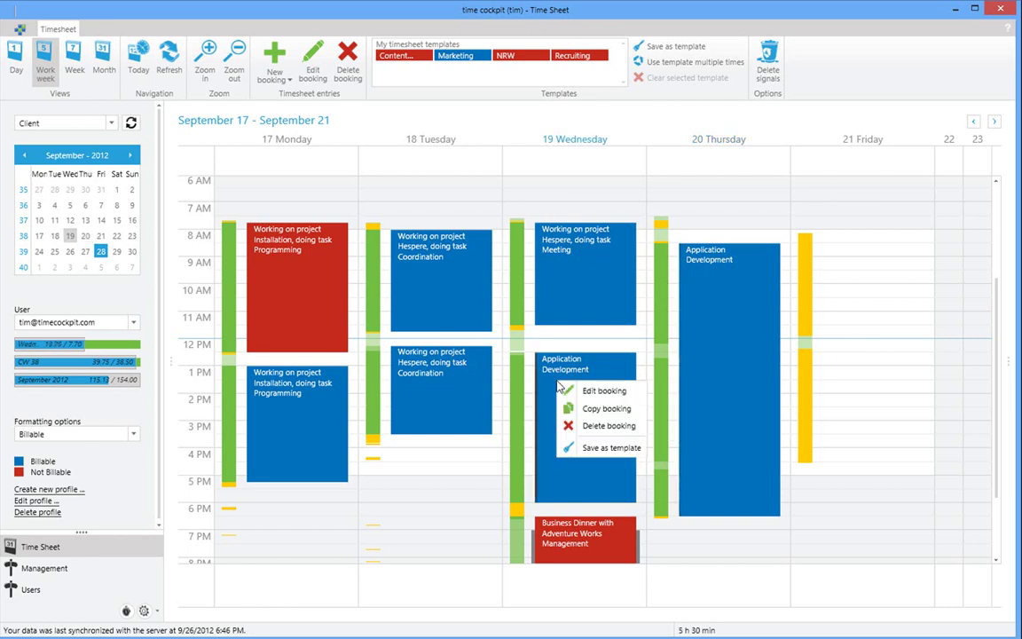
click(596, 449)
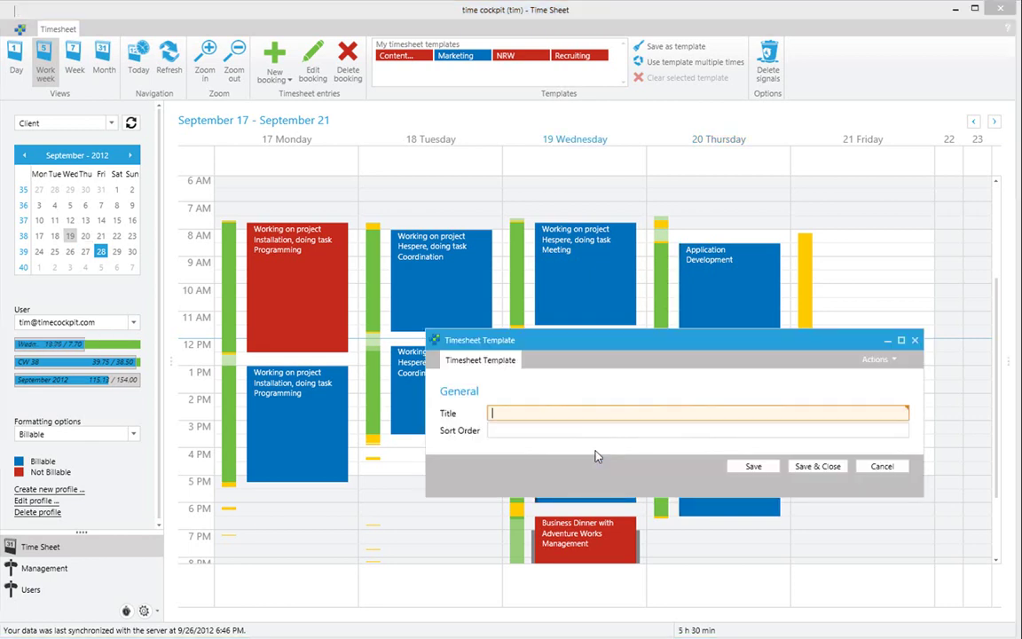
text(D)
text(App)
key(Return)
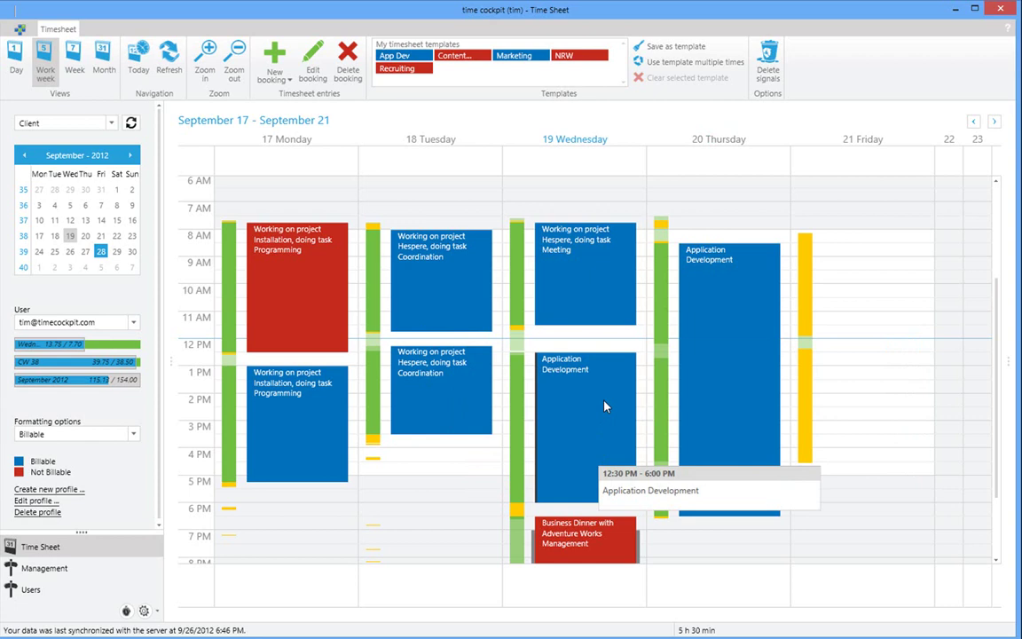
click(395, 56)
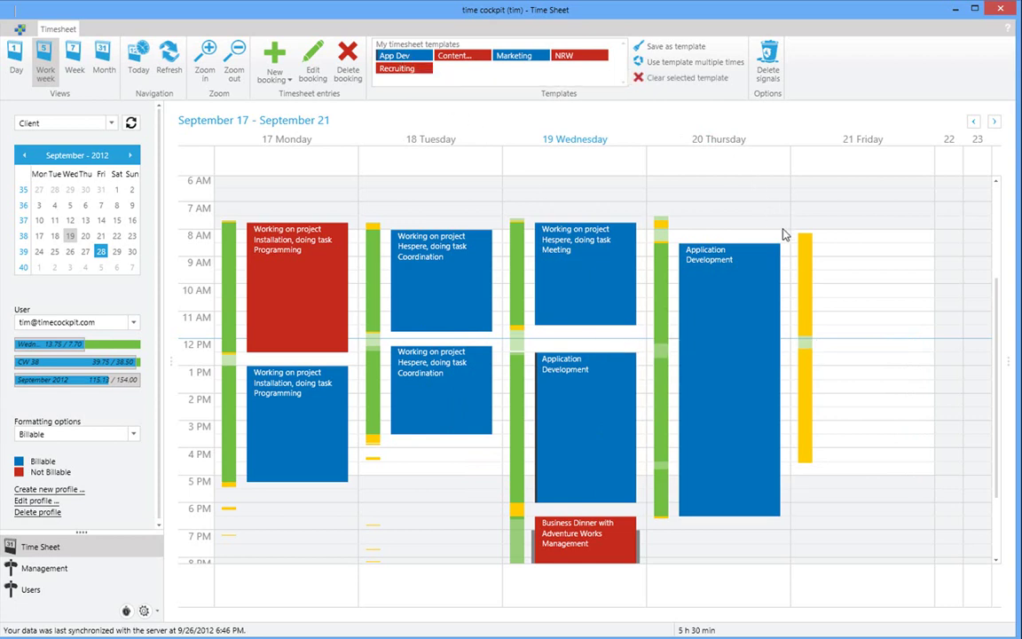
click(808, 264)
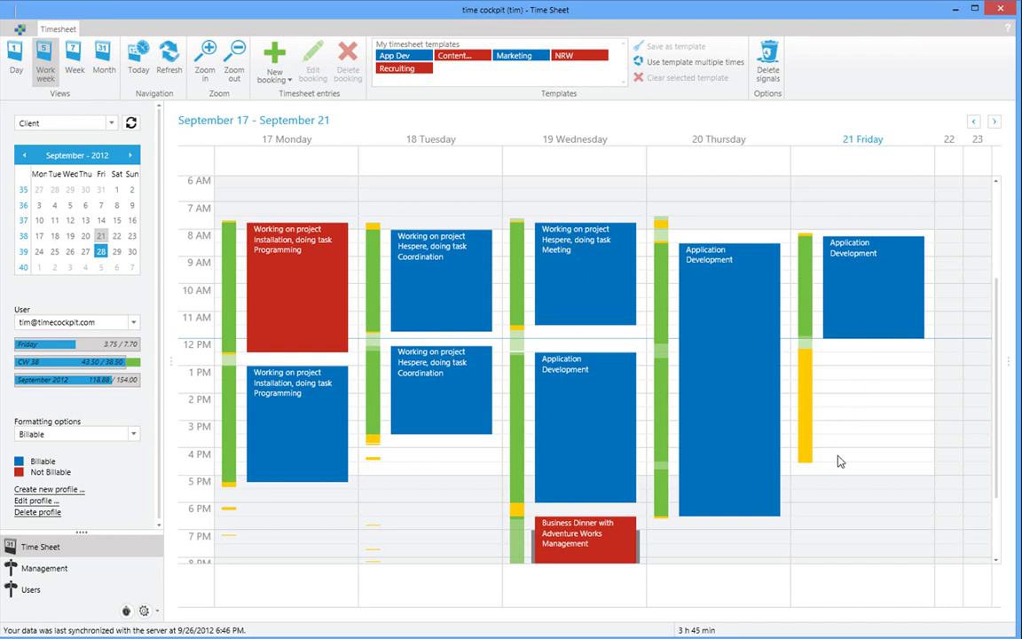
Create a one-hour Friday booking described as 'Administration' and save it
right_click(800, 578)
click(825, 585)
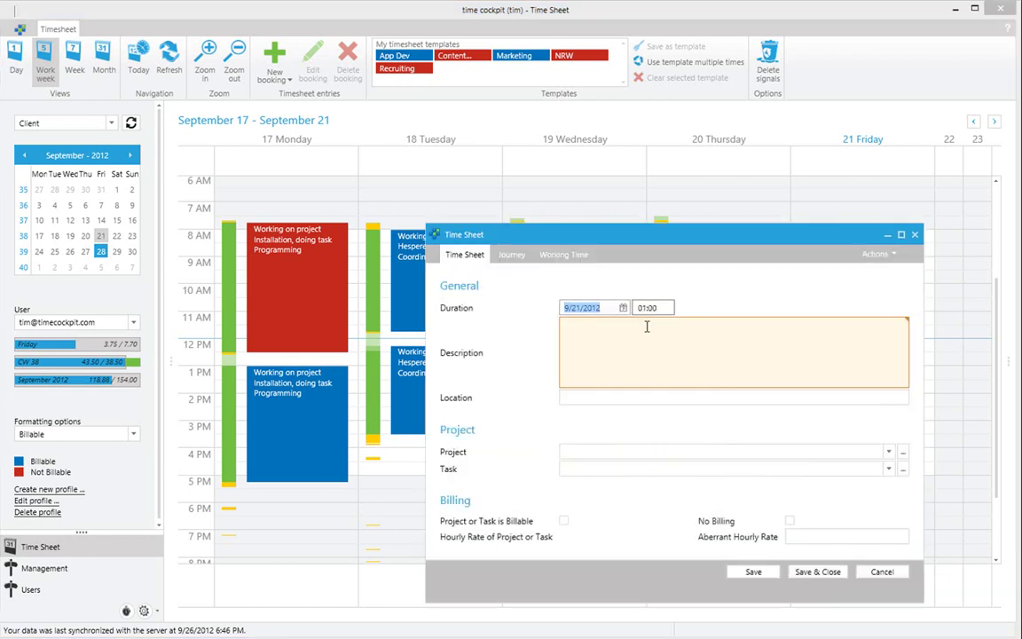
click(651, 336)
text(Adm)
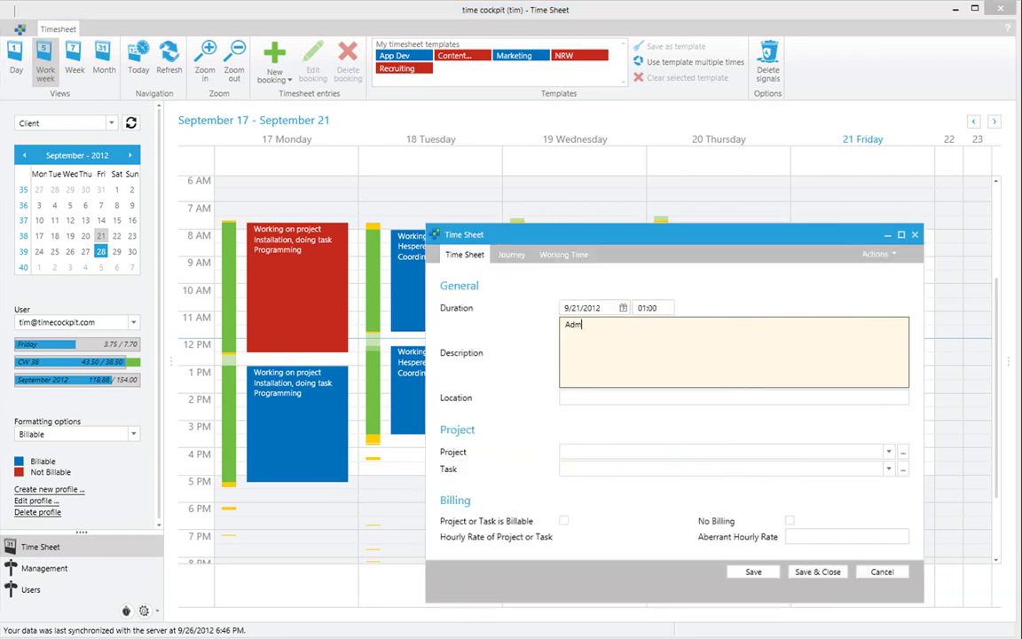
text(inistration)
key(Tab)
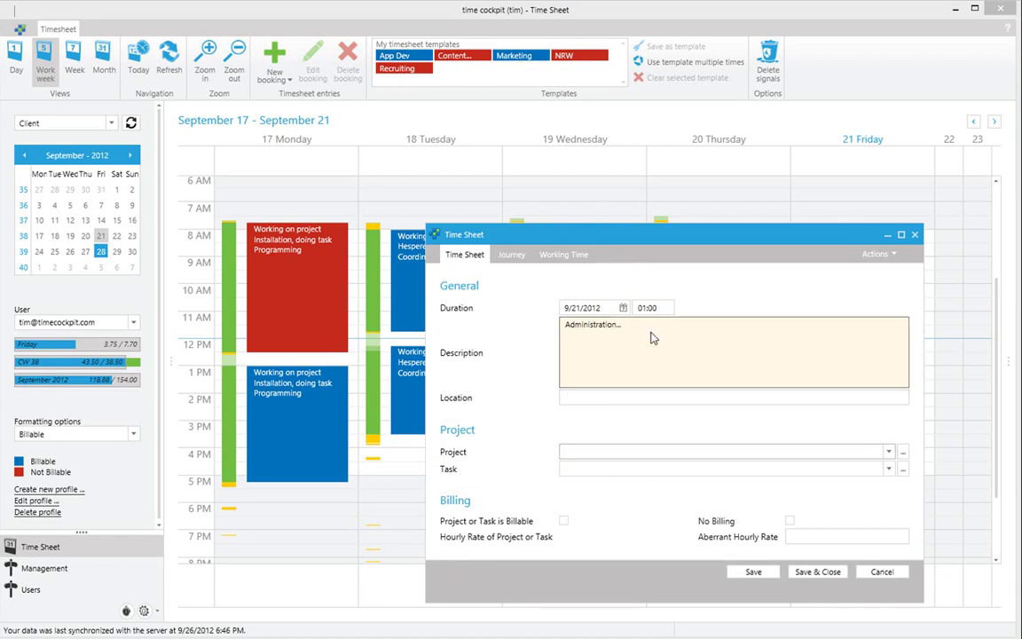
click(814, 572)
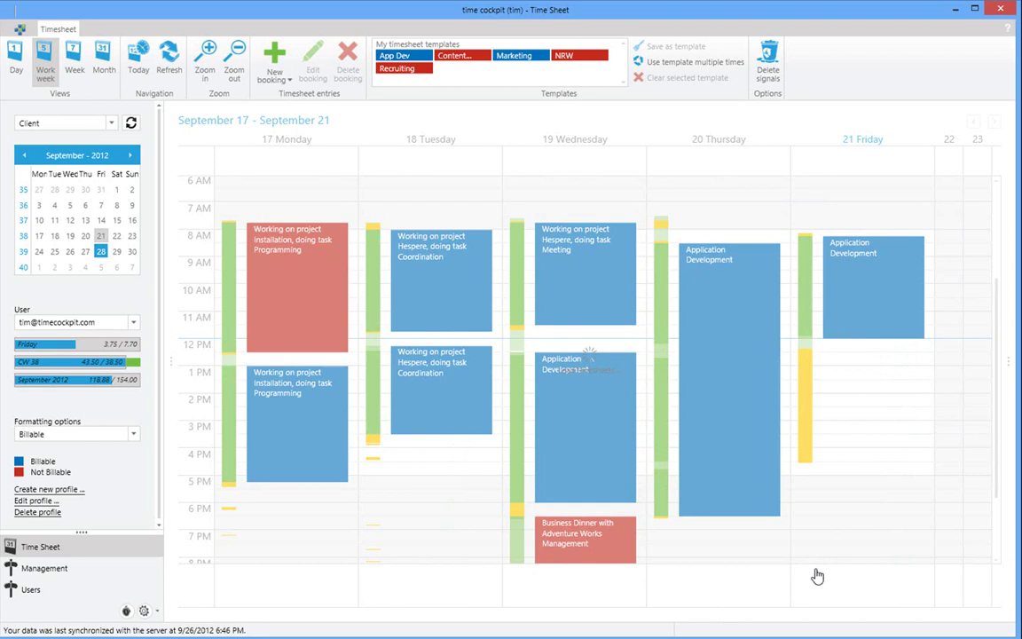